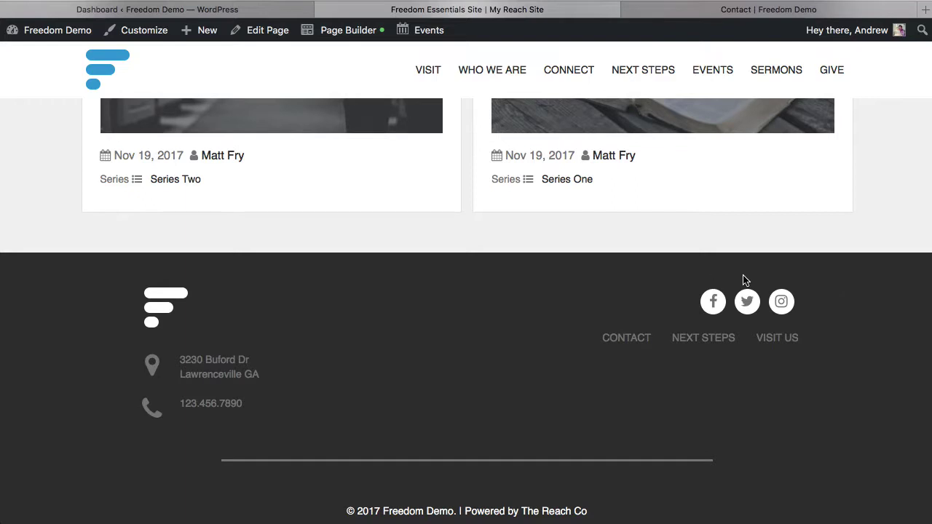
Open the Footer Themer layout in Beaver Builder and select its social icons module
scroll(504, 313, "up", 3)
scroll(505, 291, "down", 3)
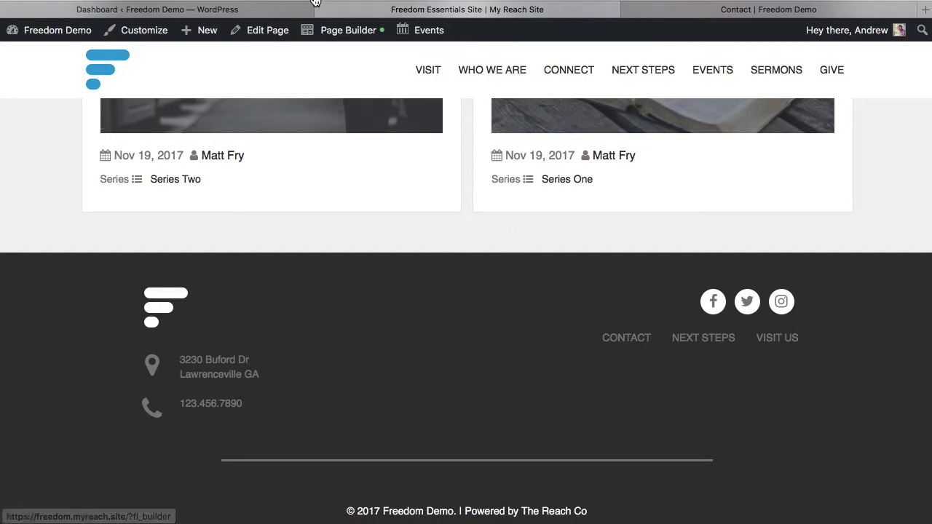
mouse_move(341, 31)
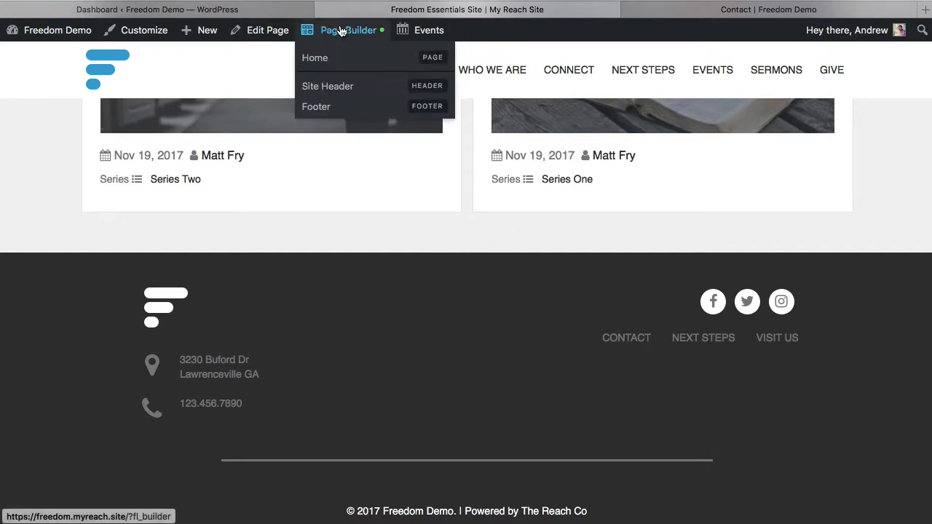
left_click(341, 109)
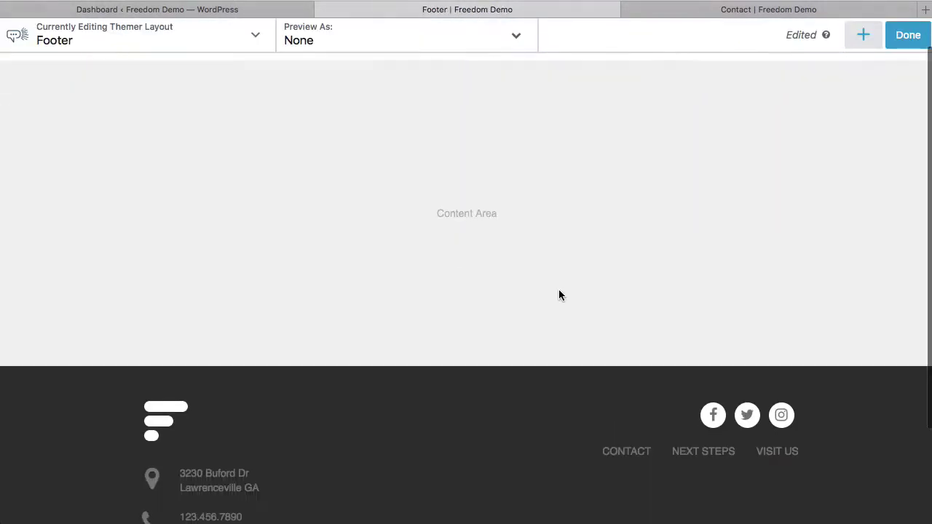
scroll(558, 294, "down", 1)
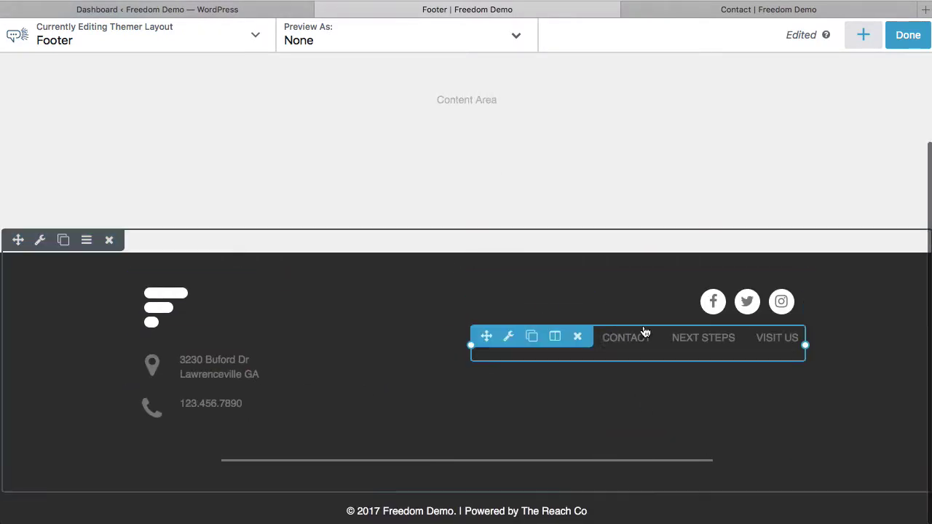
left_click(671, 298)
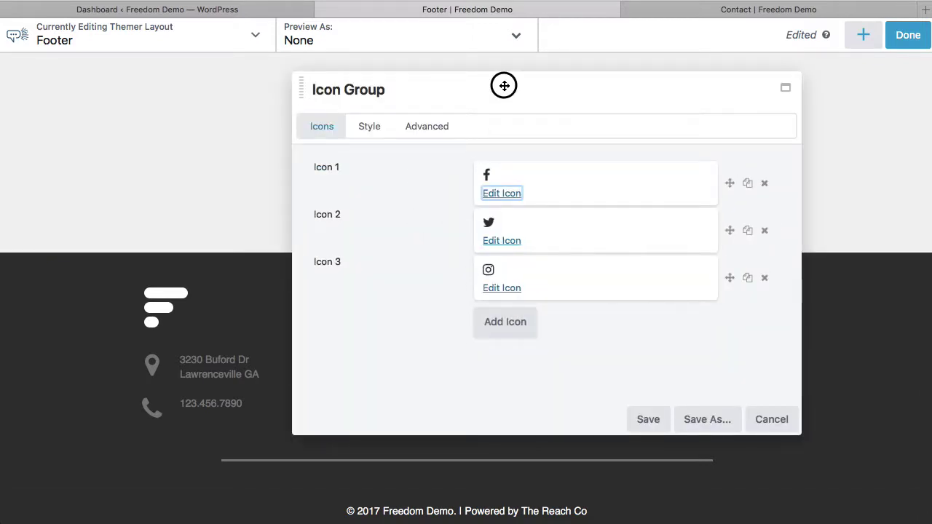
Move the Icon Group settings panel aside and open the Facebook icon for editing
left_click_drag(502, 85, 335, 94)
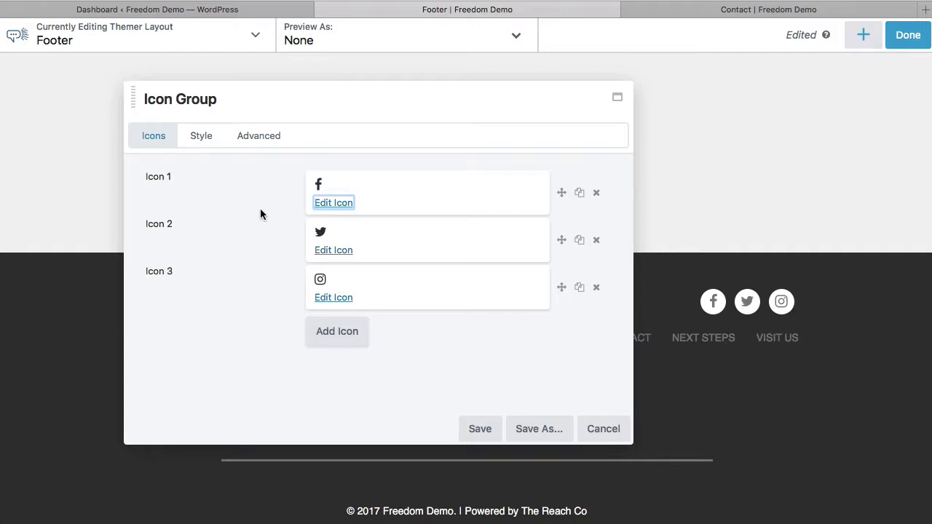
left_click(337, 202)
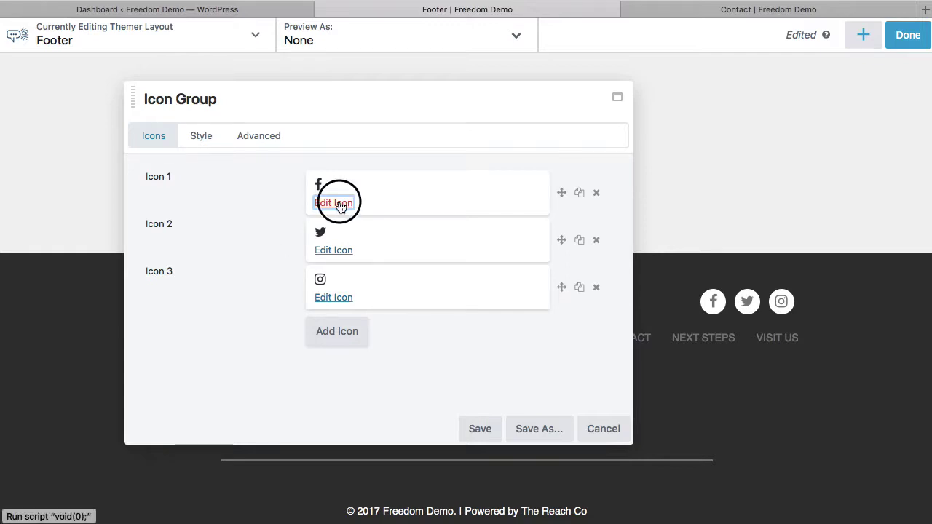
double_click(330, 247)
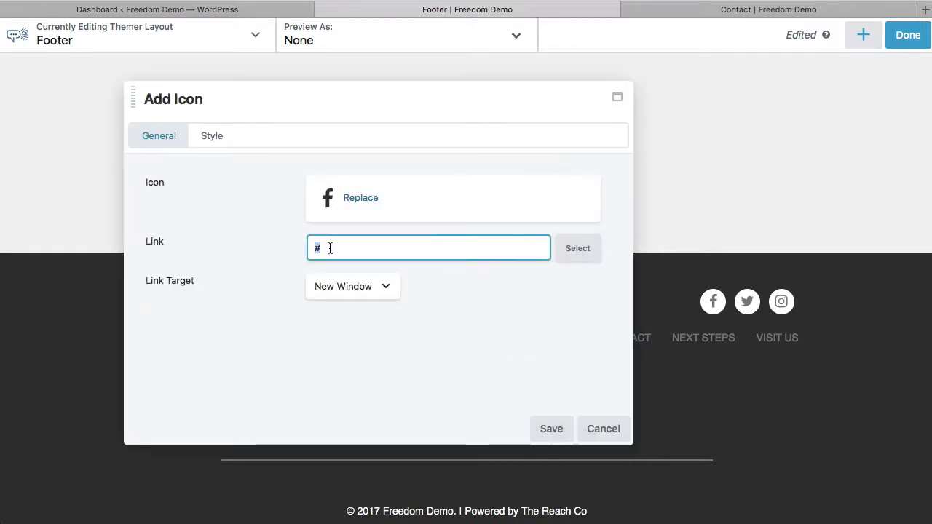
left_click(353, 241)
type("http")
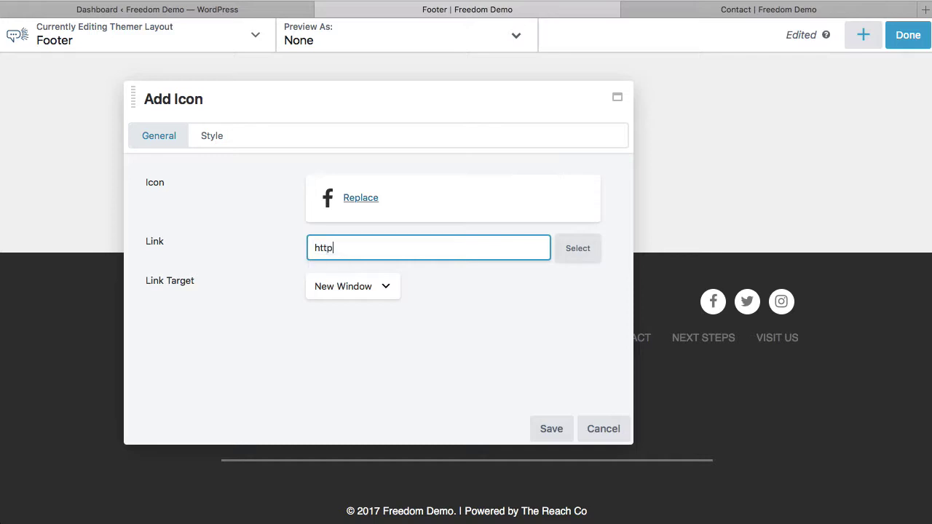
type("s://facebook.com/your")
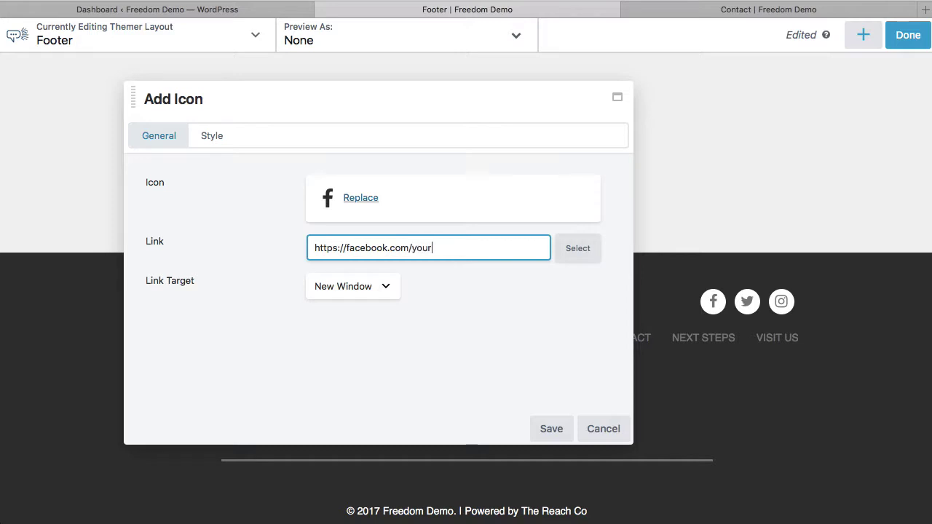
type("name")
left_click(485, 320)
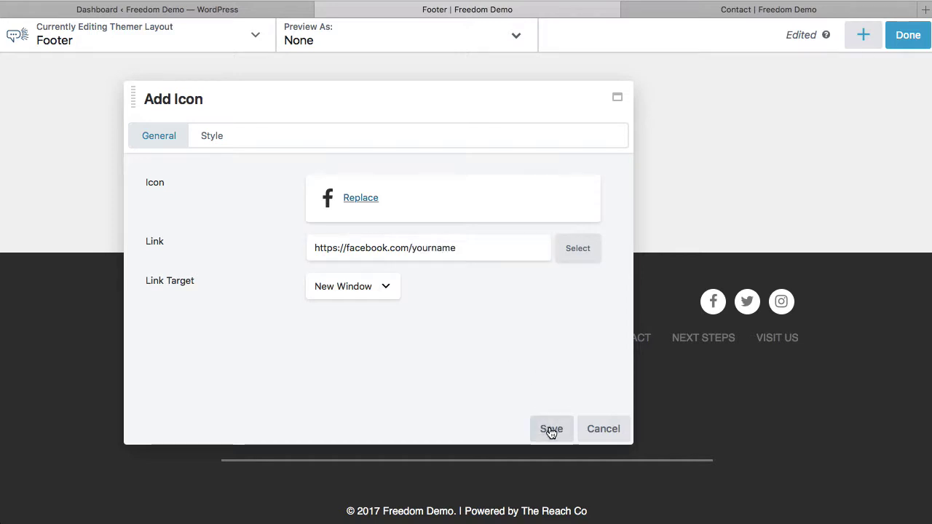
left_click(551, 430)
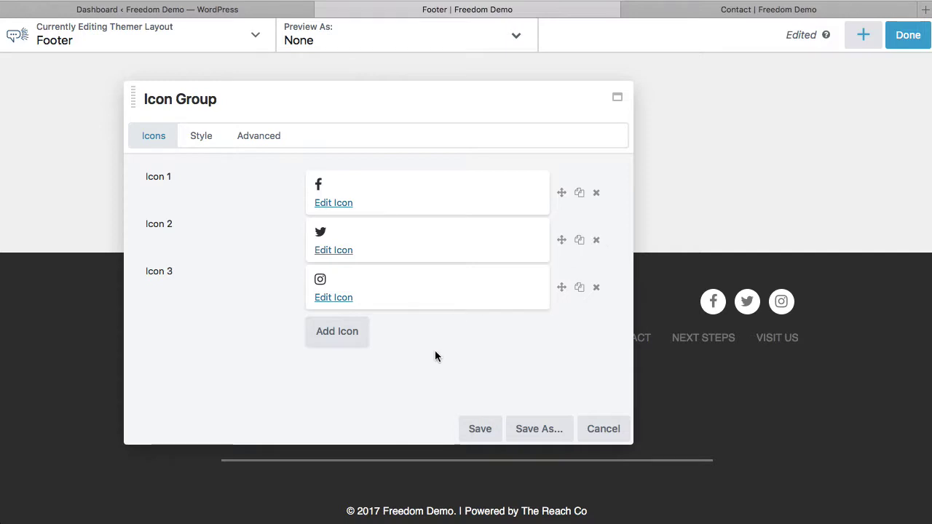
Add Icon 4 and set it to the solid Font Awesome envelope, found by searching 'enve'
left_click(342, 337)
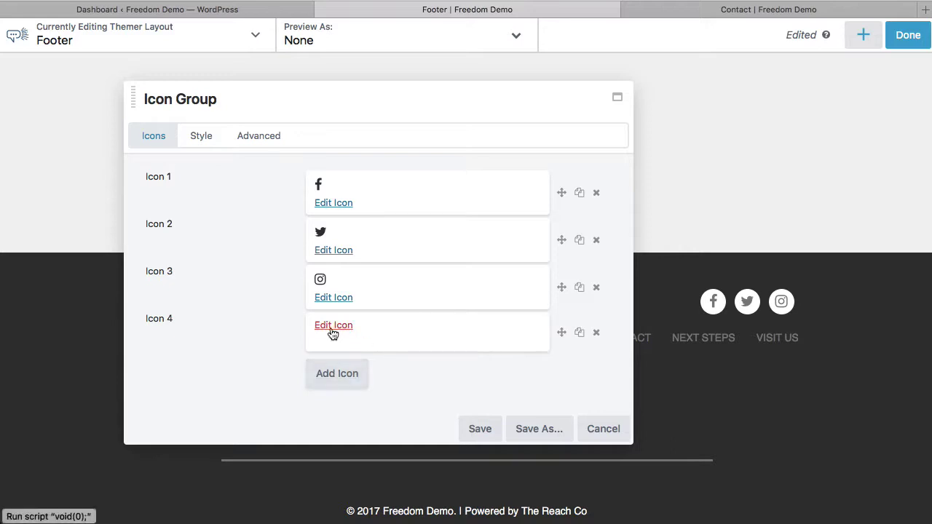
left_click(332, 333)
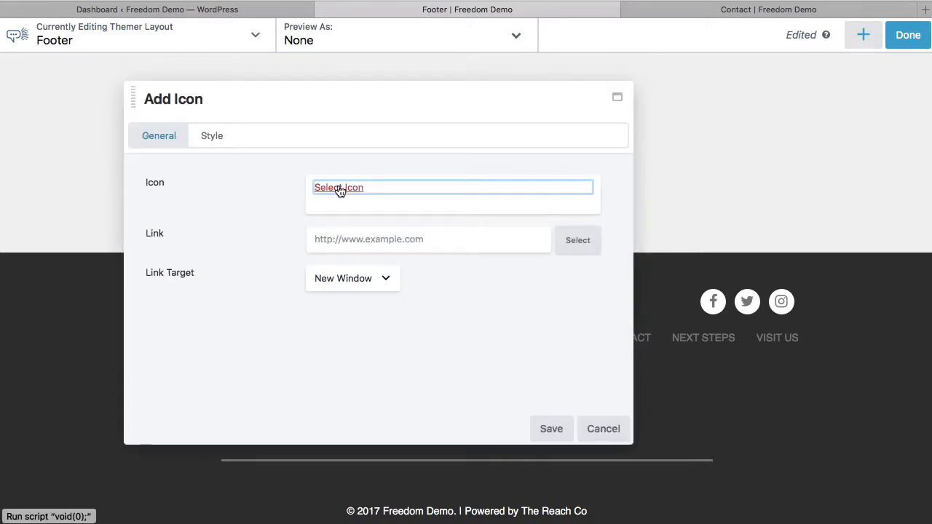
left_click(338, 191)
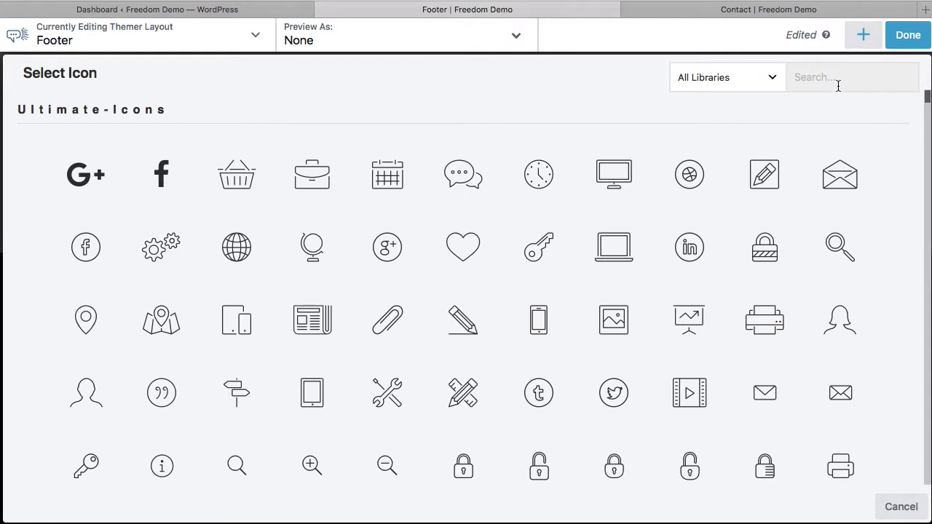
left_click(838, 85)
type("enve")
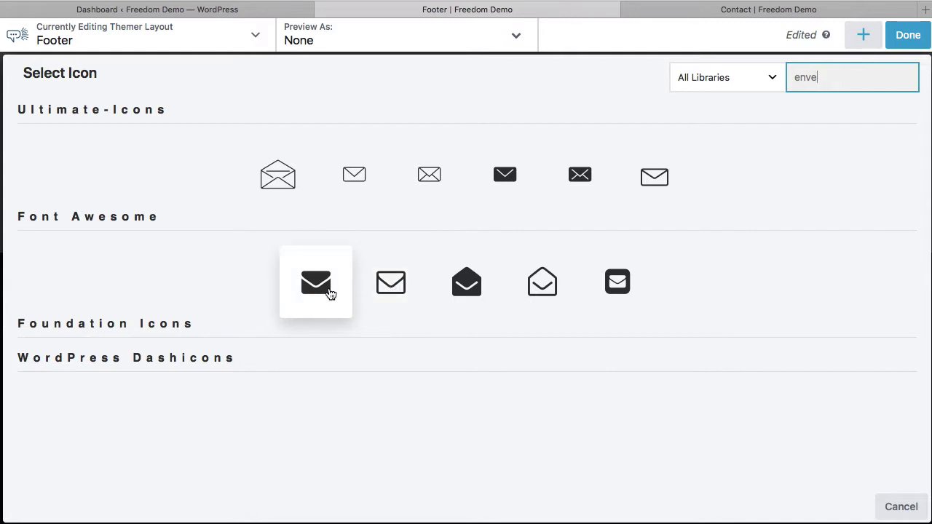
left_click(327, 294)
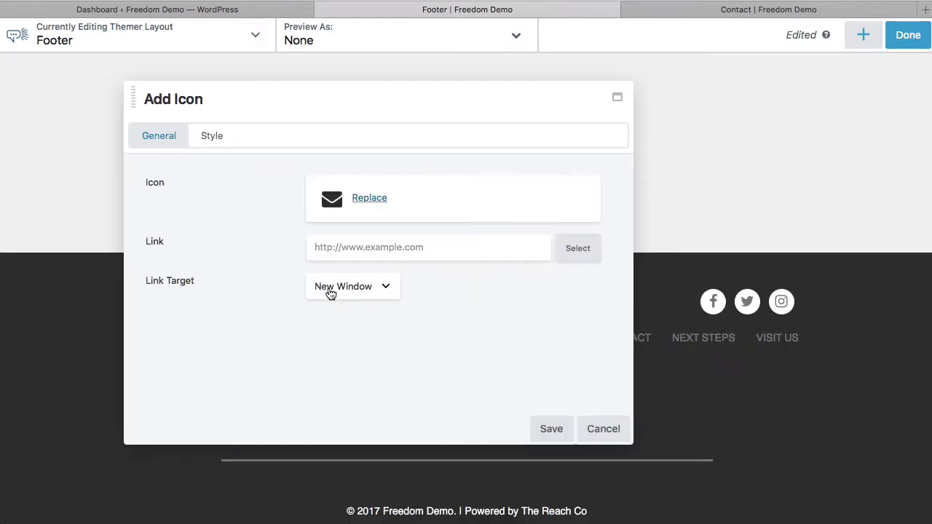
Link the envelope icon to a mailto: contact e-mail address, correcting it before saving
left_click(342, 248)
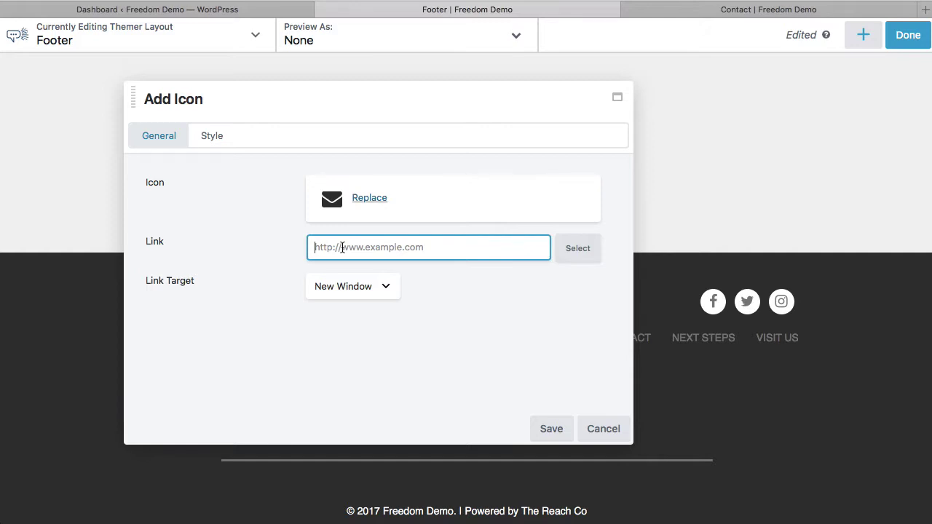
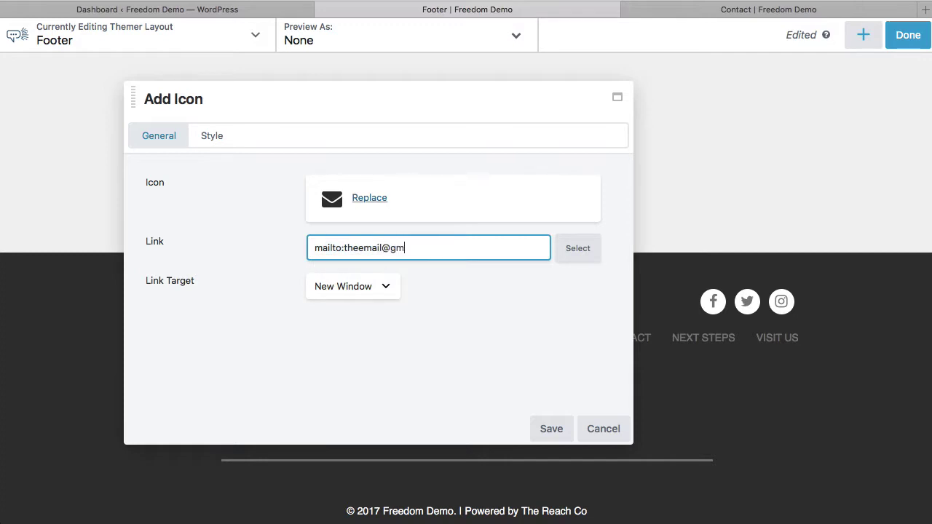
left_click(382, 248)
type("address")
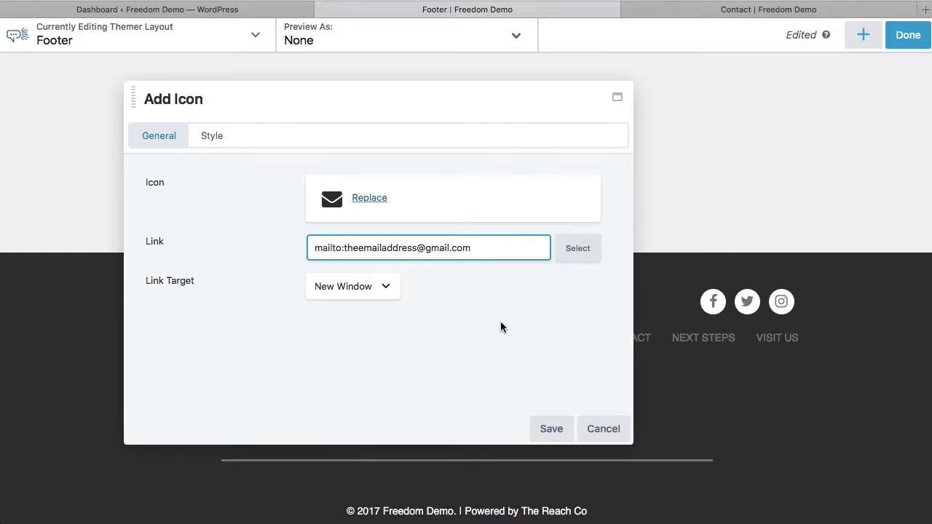
left_click(549, 439)
left_click_drag(473, 249, 341, 248)
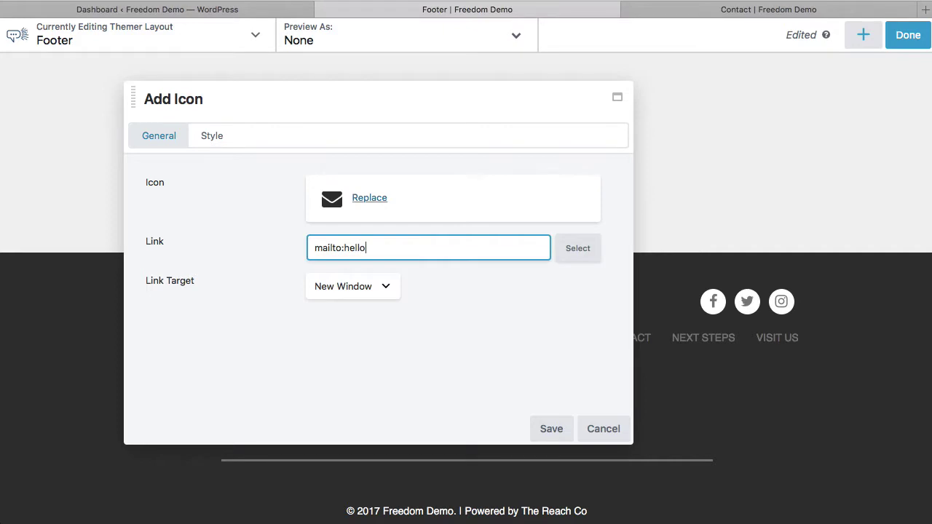
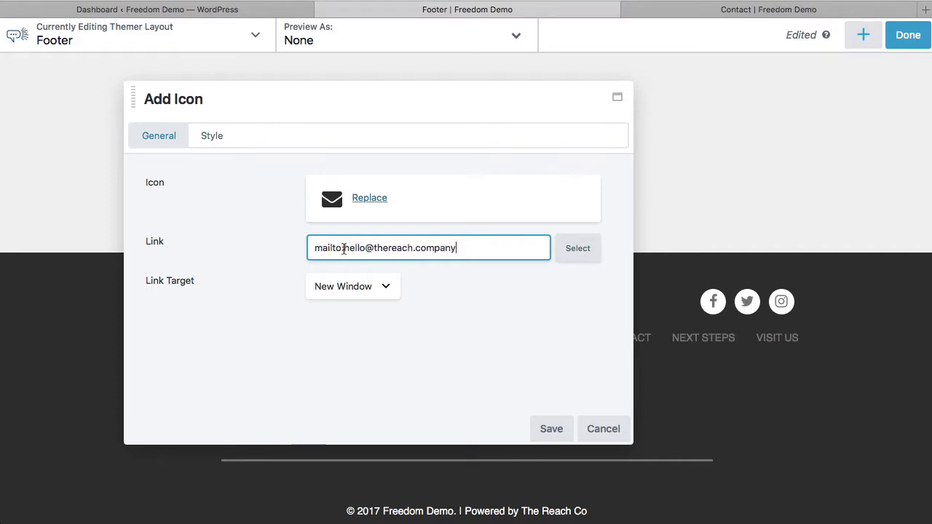
left_click(448, 326)
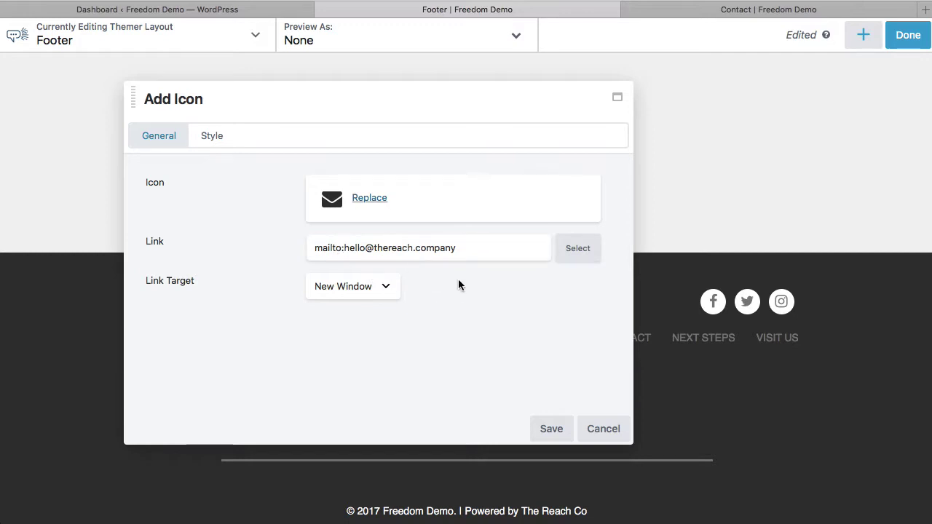
left_click(554, 430)
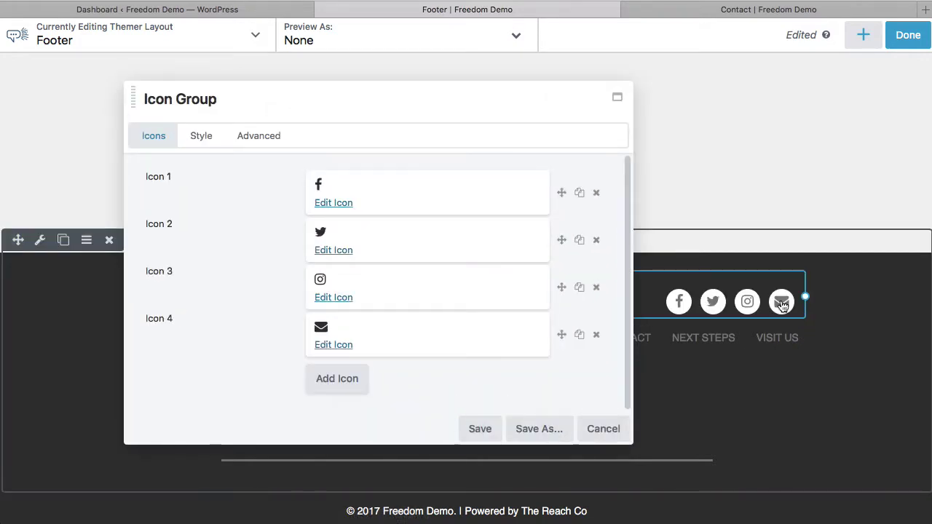
Save the four-icon social group to the Footer and reopen its Icon Group settings
left_click_drag(474, 104, 412, 89)
left_click(422, 413)
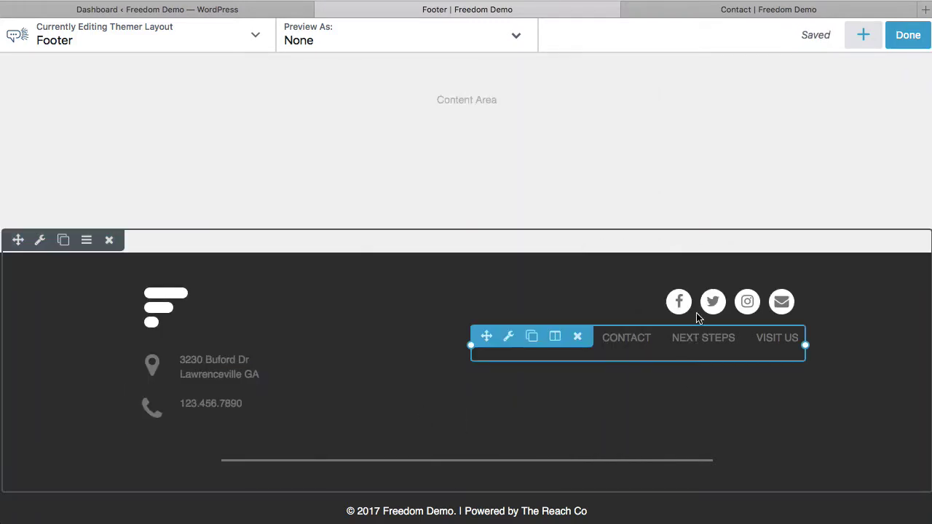
left_click(644, 304)
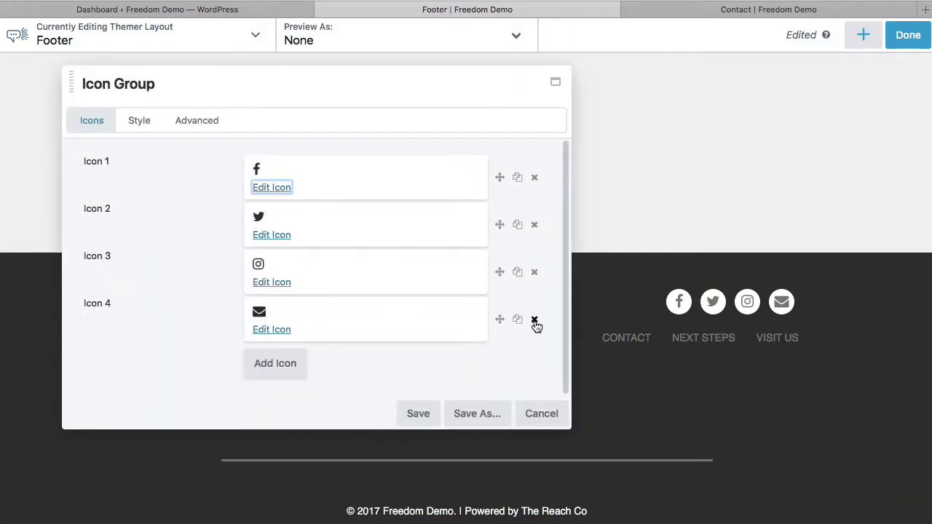
Delete the envelope icon, then check the Instagram icon's link and link target
left_click(535, 319)
left_click(601, 264)
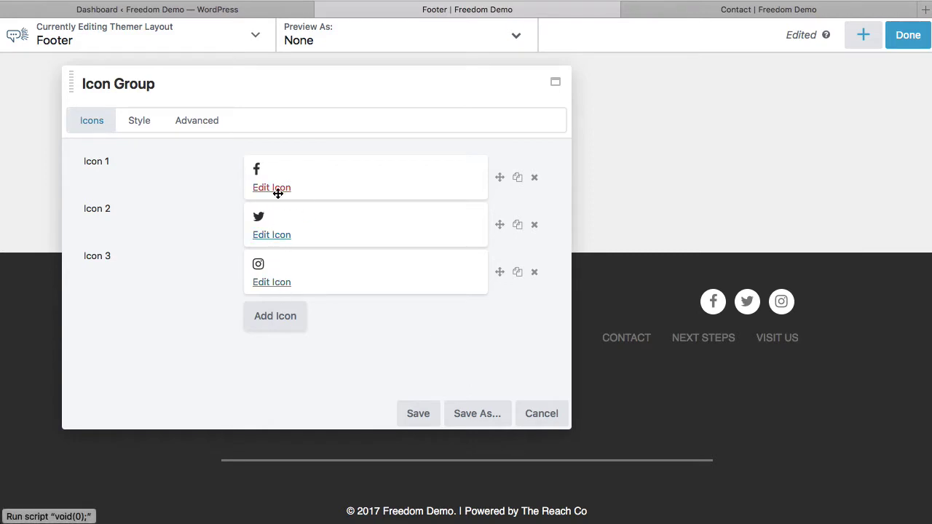
left_click(279, 283)
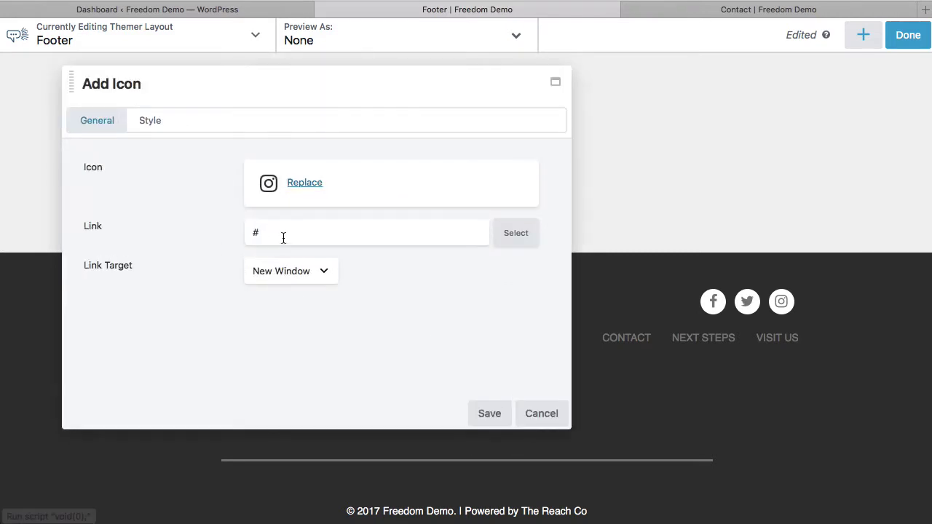
left_click(489, 413)
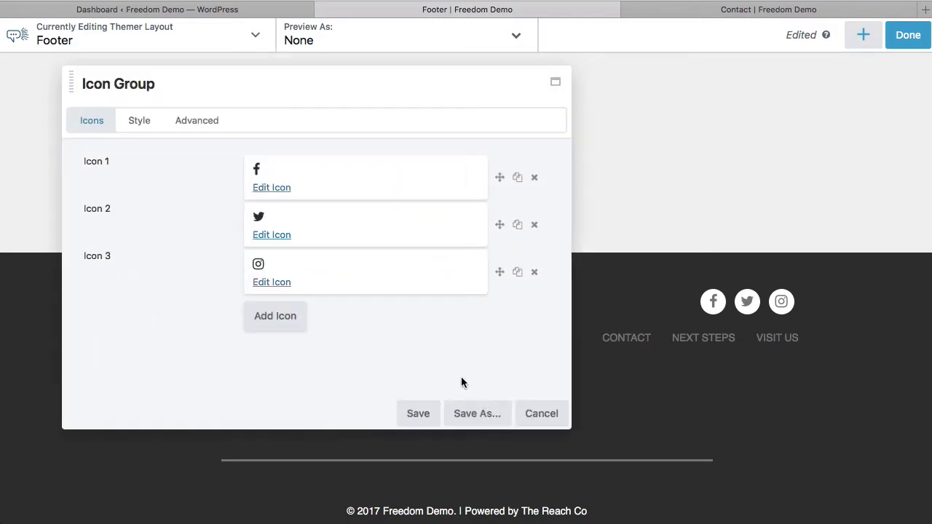
Save the Icon Group as a module named 'My Social Media' with Global set to No
left_click(479, 413)
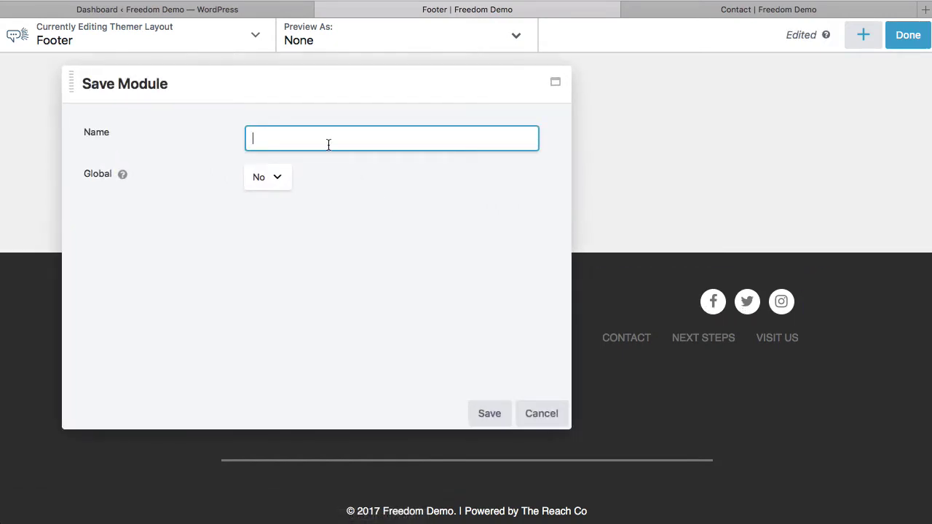
type("My Social Media")
left_click(276, 177)
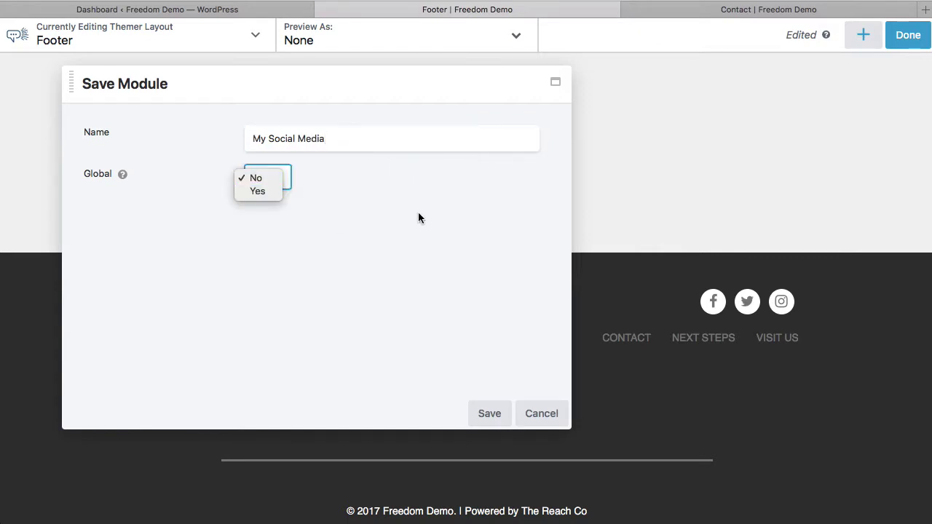
left_click(355, 223)
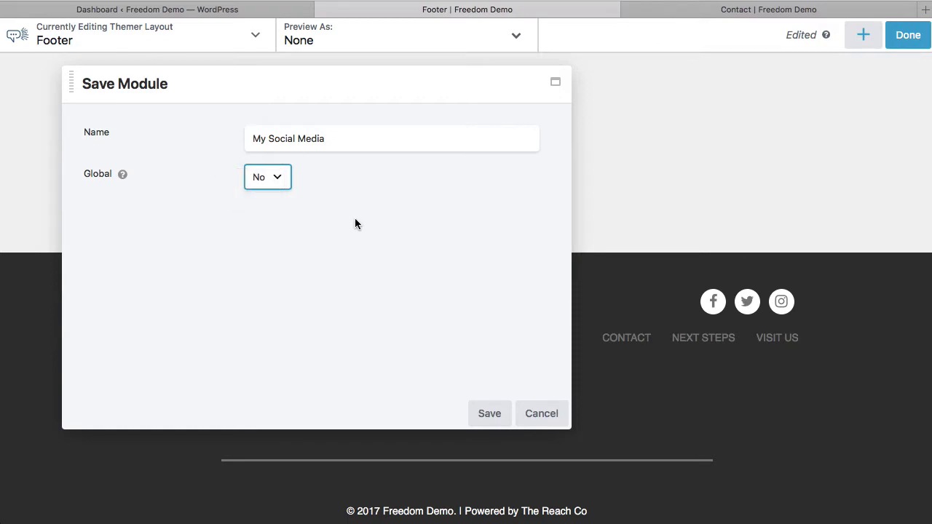
left_click(365, 233)
left_click(489, 414)
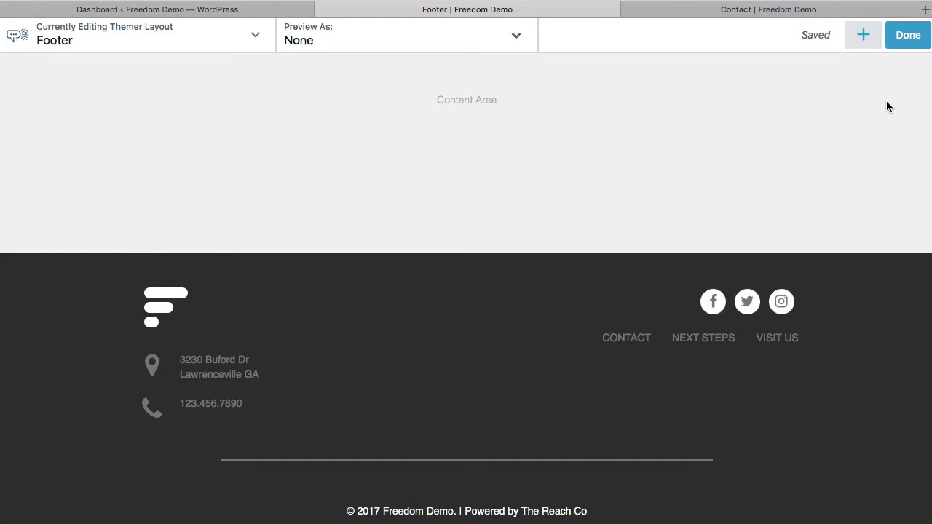
Publish the Footer layout changes and switch to the Contact Us page tab
left_click(907, 36)
left_click(839, 36)
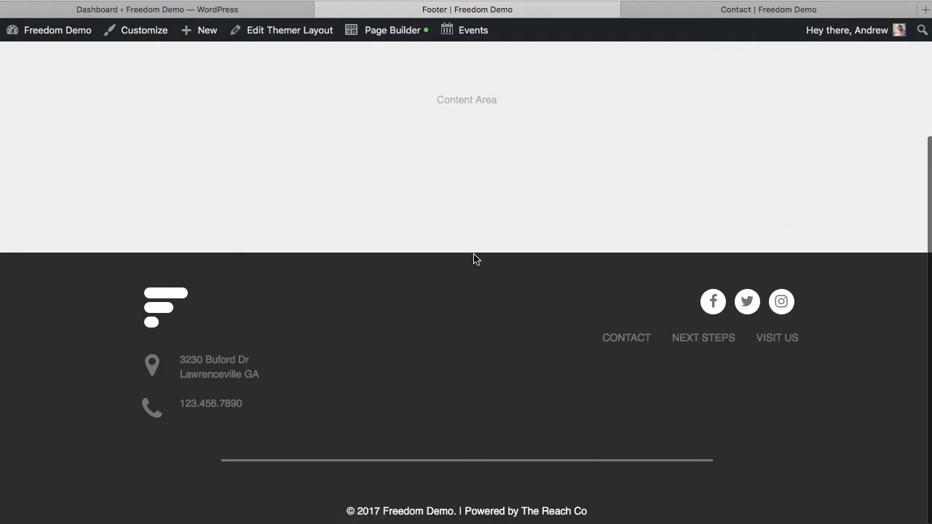
left_click(700, 15)
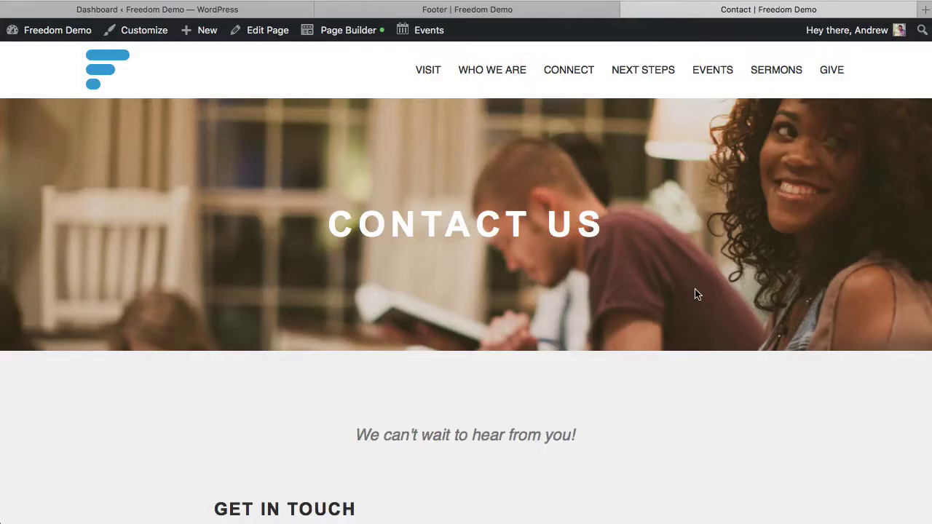
scroll(696, 294, "down", 1)
scroll(696, 294, "up", 1)
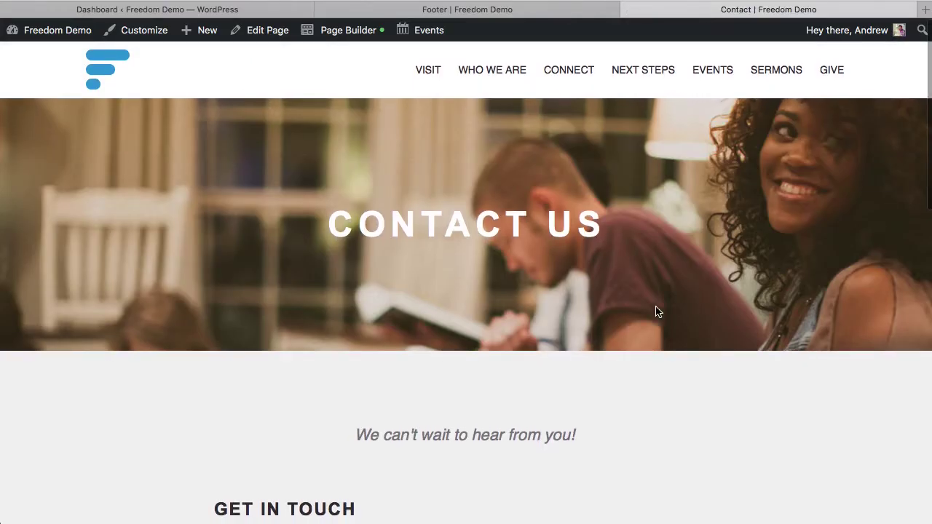
Open the Contact page in Beaver Builder and show the Saved modules, including My Social Media
mouse_move(346, 41)
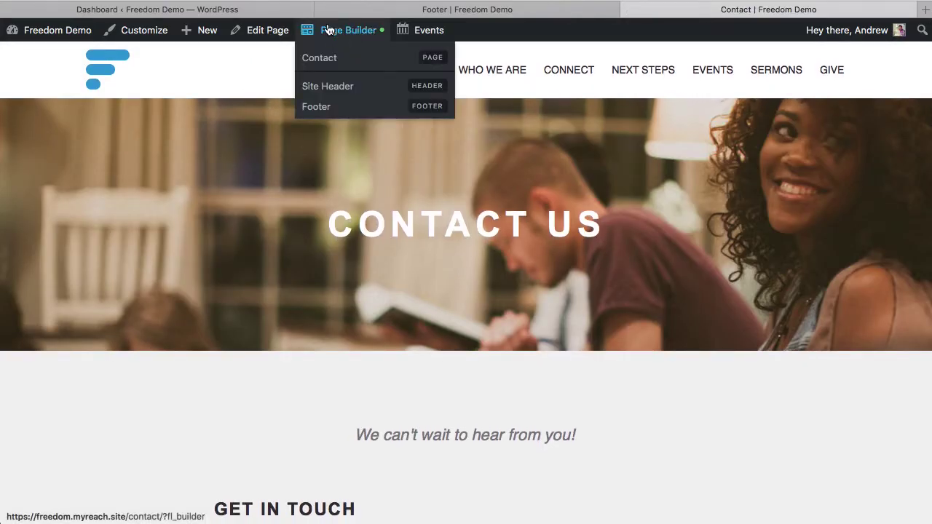
left_click(328, 57)
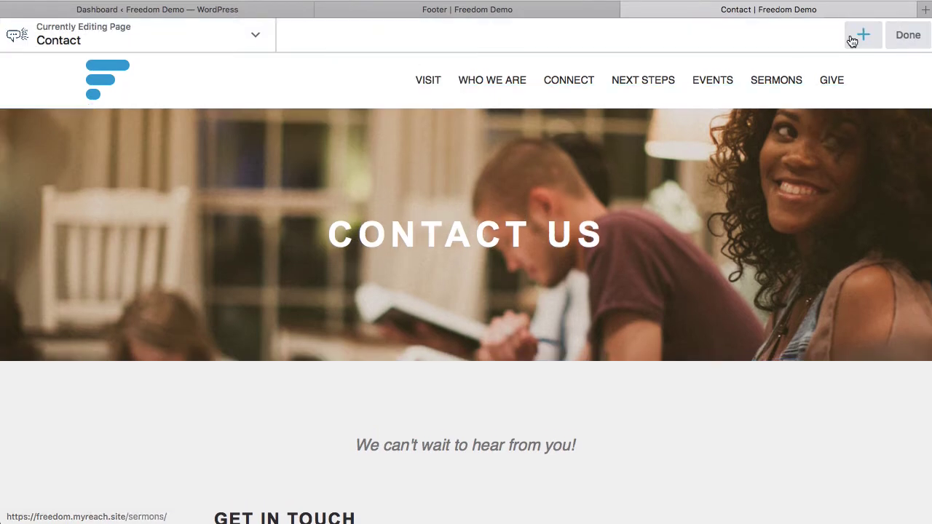
left_click(854, 40)
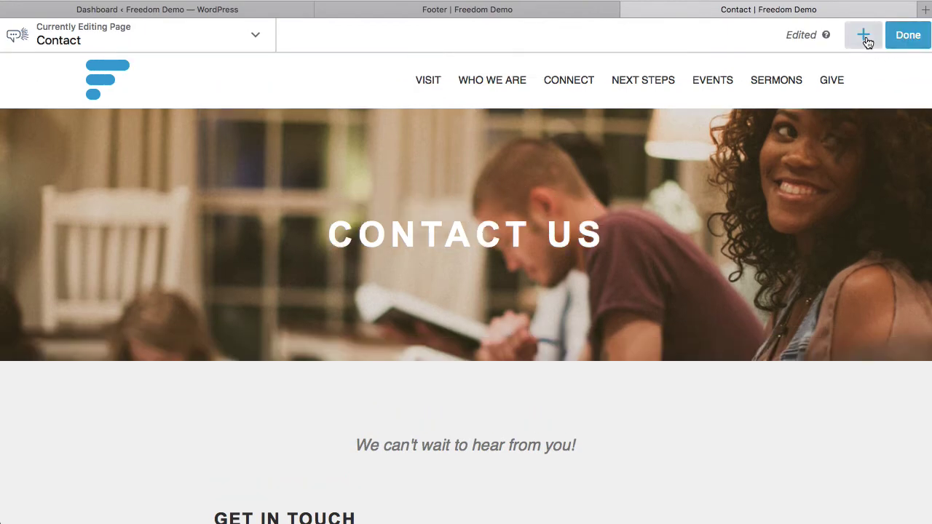
left_click(863, 34)
left_click(875, 76)
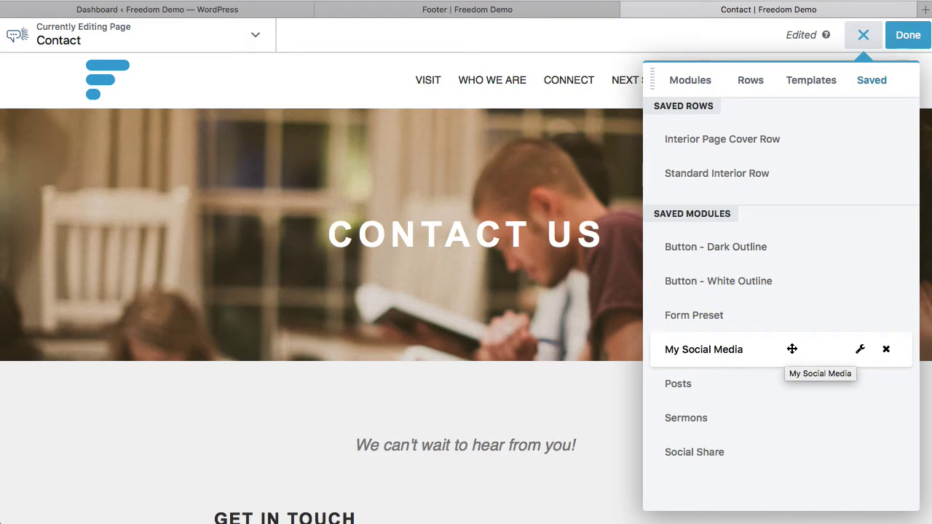
Drop the saved My Social Media icon group into the Contact Us hero and set its Alignment to Center
left_click_drag(793, 349, 470, 340)
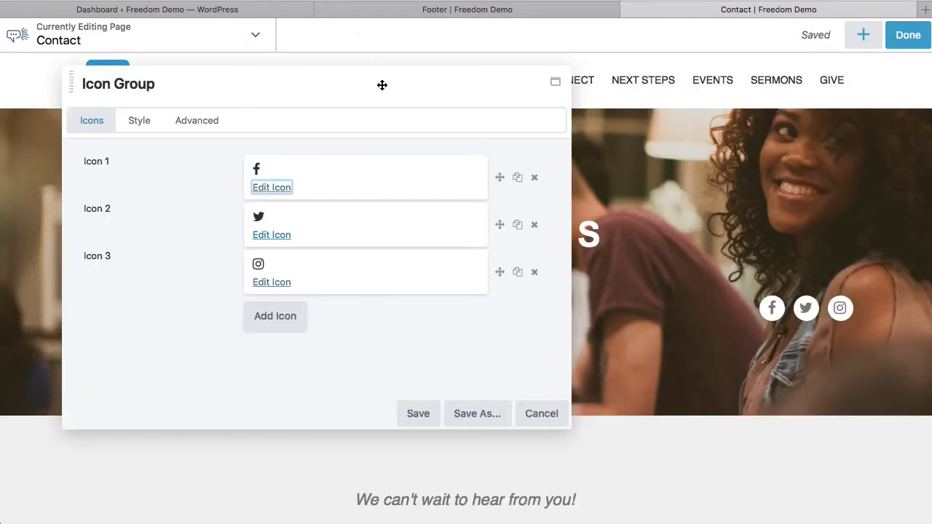
left_click_drag(381, 86, 434, 73)
left_click(163, 118)
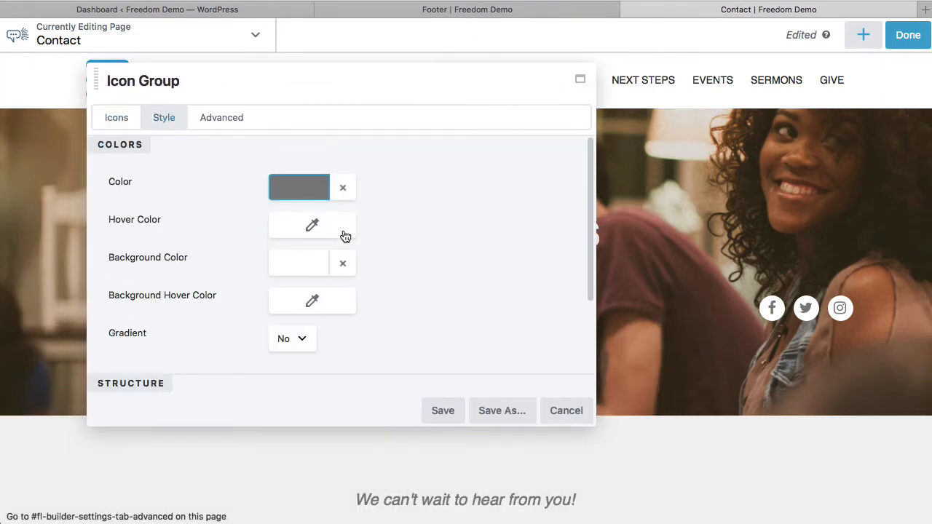
scroll(377, 298, "down", 4)
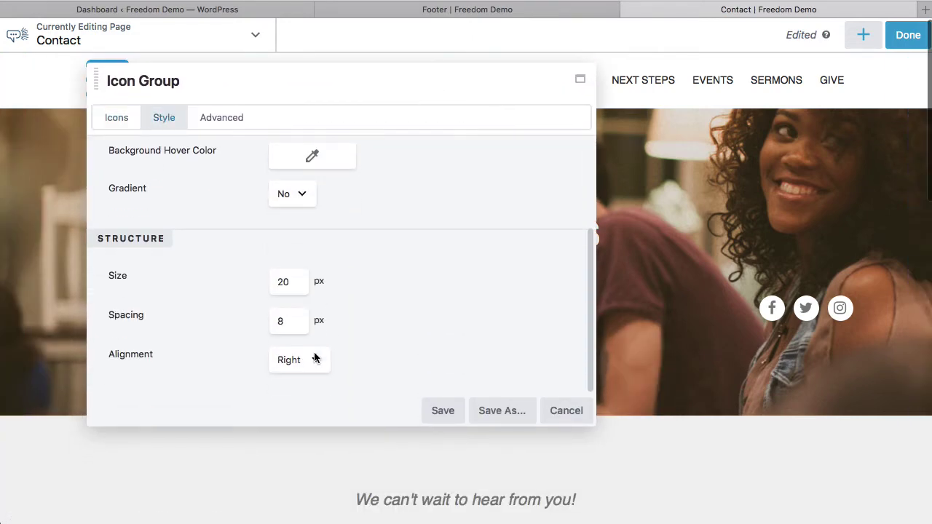
left_click(312, 363)
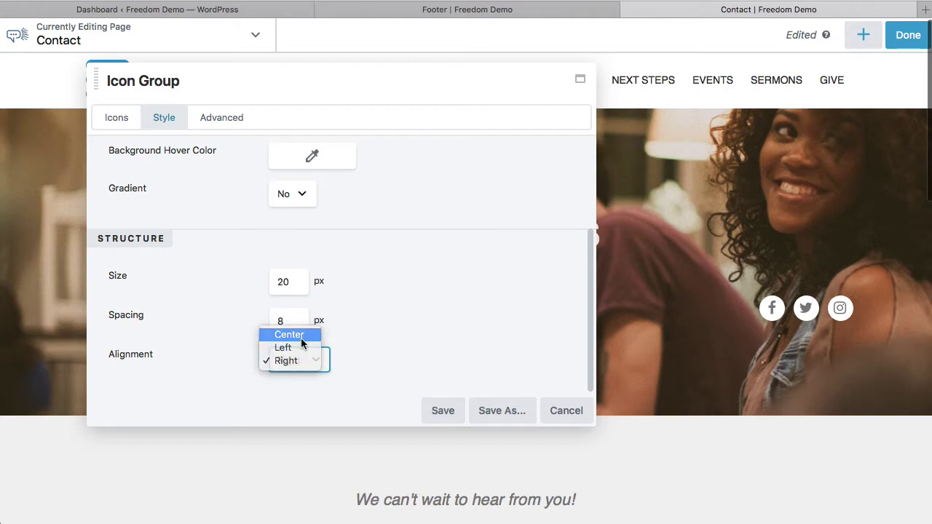
left_click(289, 336)
left_click_drag(300, 85, 337, 75)
scroll(462, 268, "up", 3)
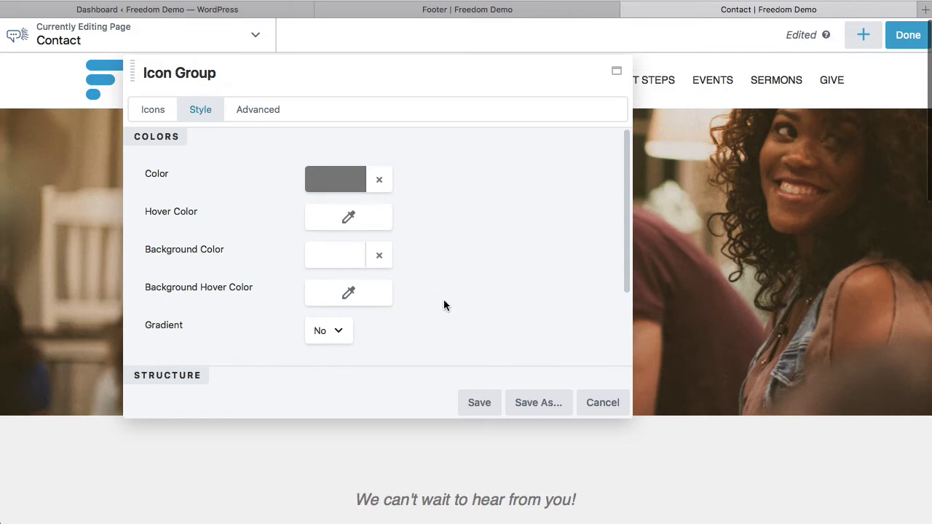
Set the icons' Hover Color to preset #149cd8 and save the Icon Group settings
left_click(350, 219)
left_click(439, 434)
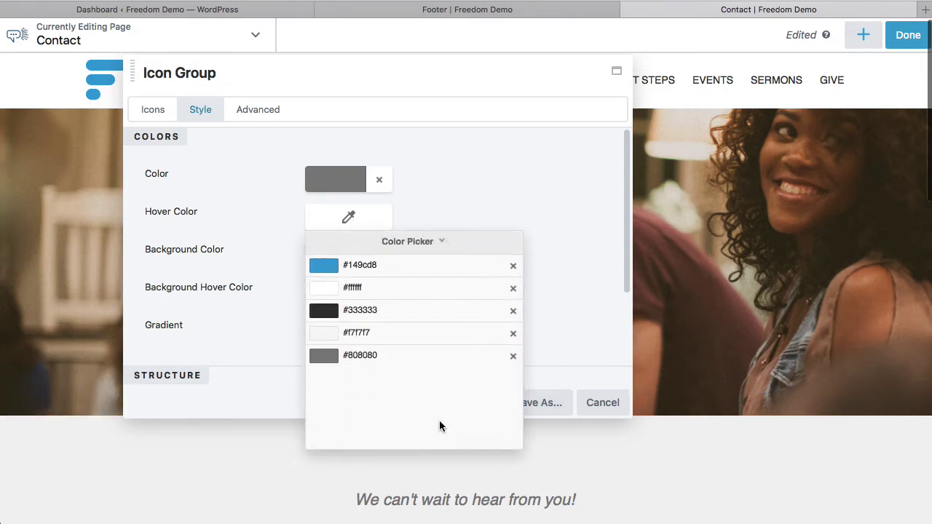
left_click(322, 268)
left_click(495, 187)
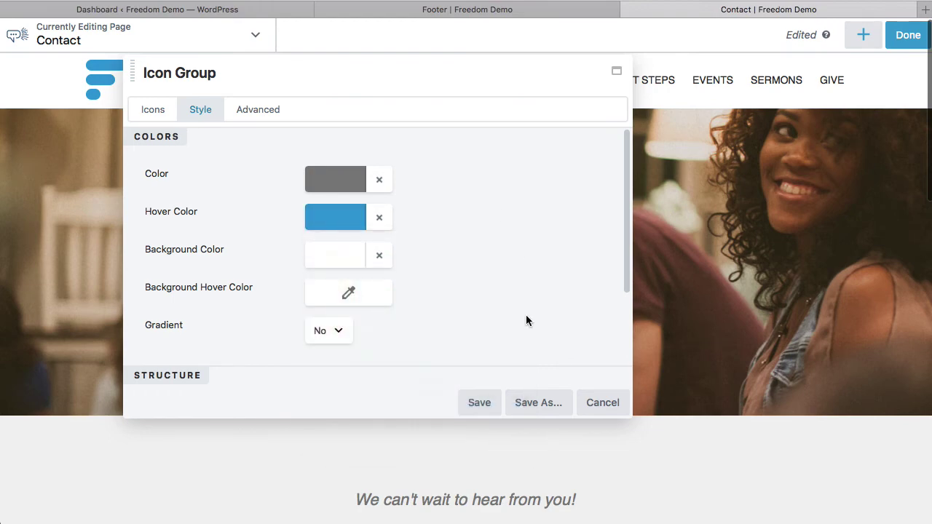
left_click(479, 403)
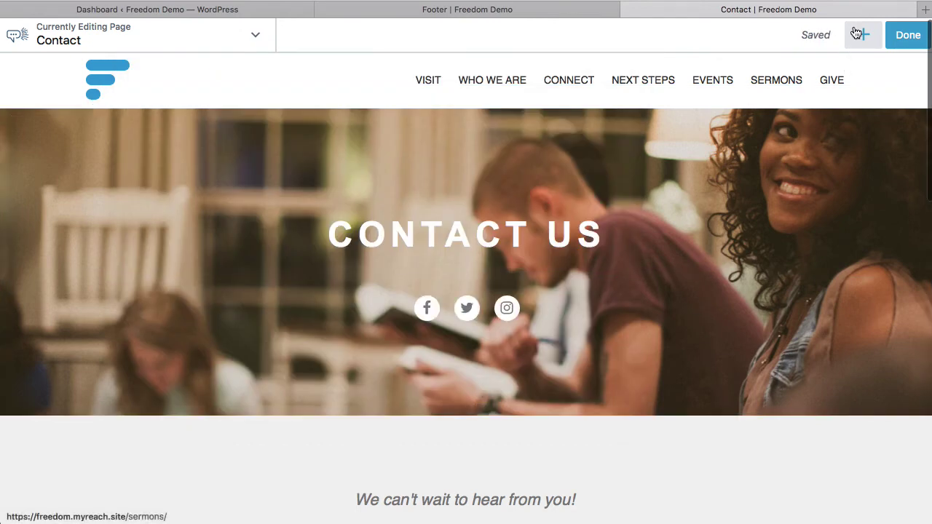
Publish the Contact page, then scroll the live page to compare the hero and footer icons
left_click(905, 40)
left_click(851, 36)
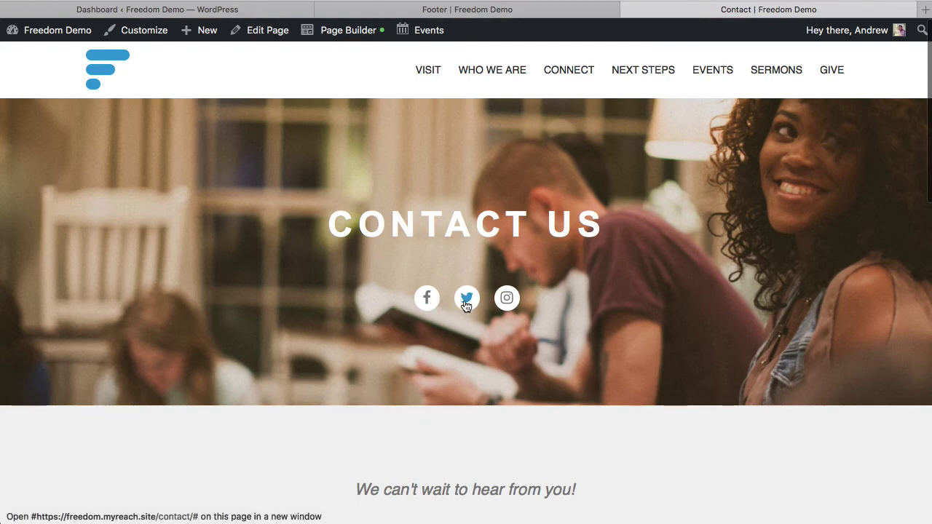
scroll(658, 386, "down", 10)
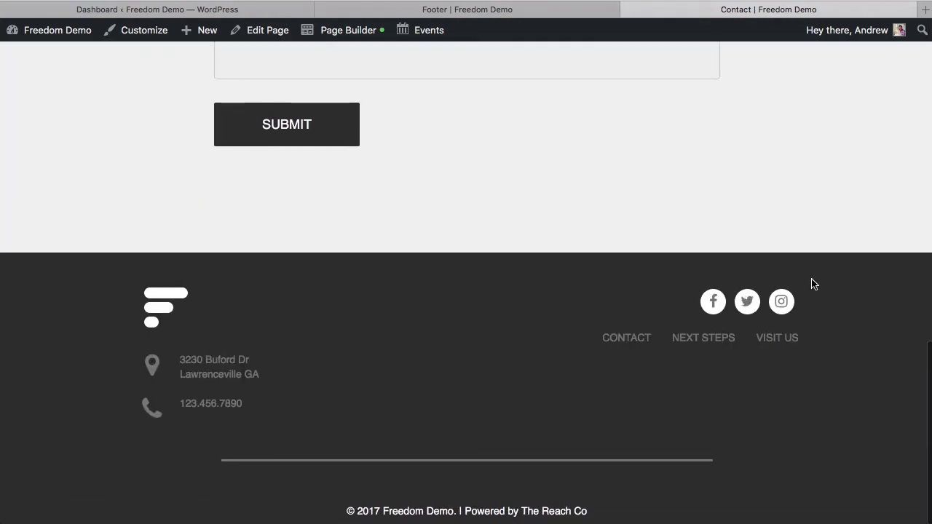
scroll(814, 284, "up", 10)
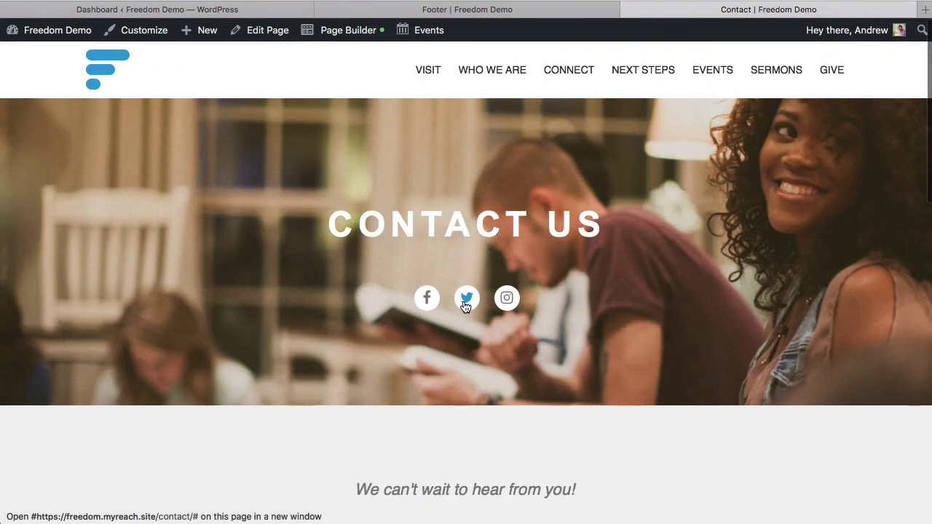